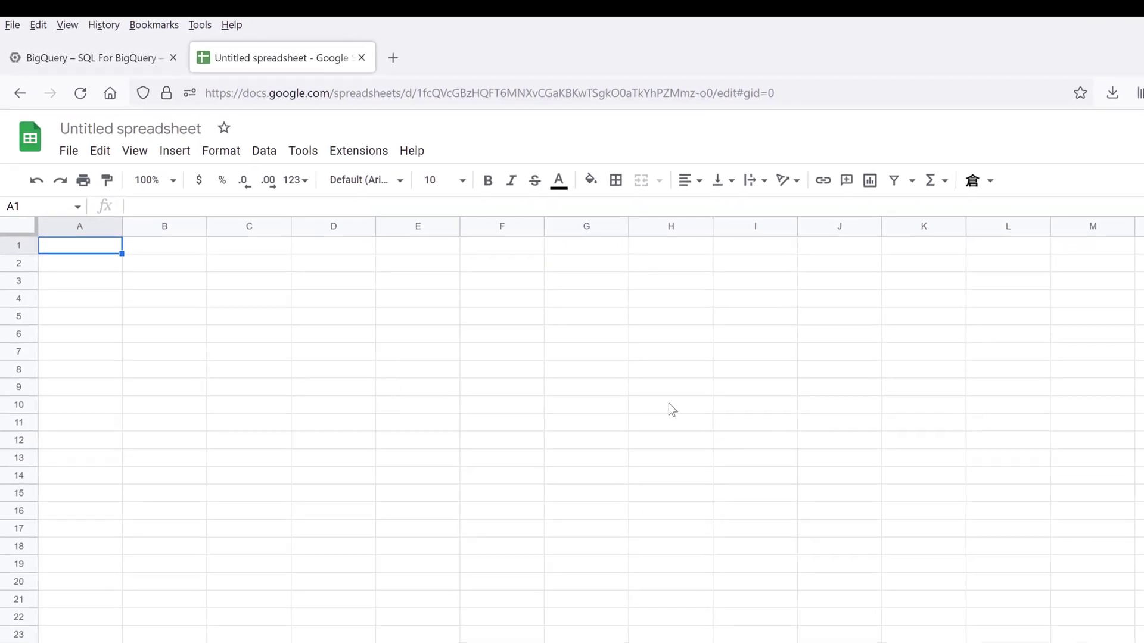
Step: Start a BigQuery data connection from cell I11 using the SQL For BigQuery cloud project
left_click(755, 422)
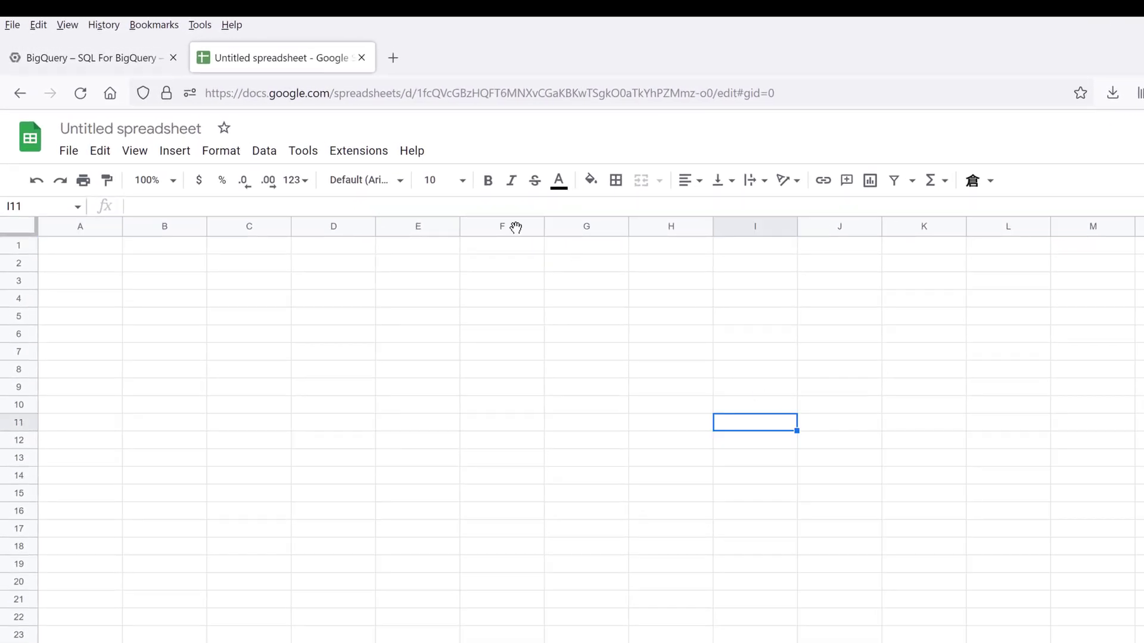
left_click(263, 153)
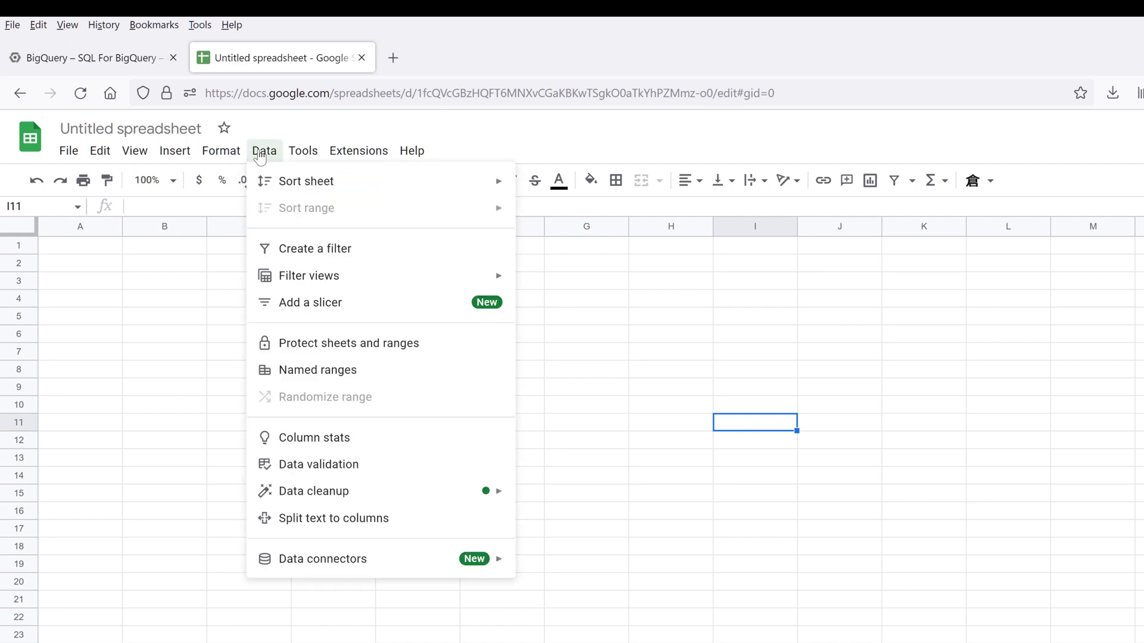
mouse_move(377, 556)
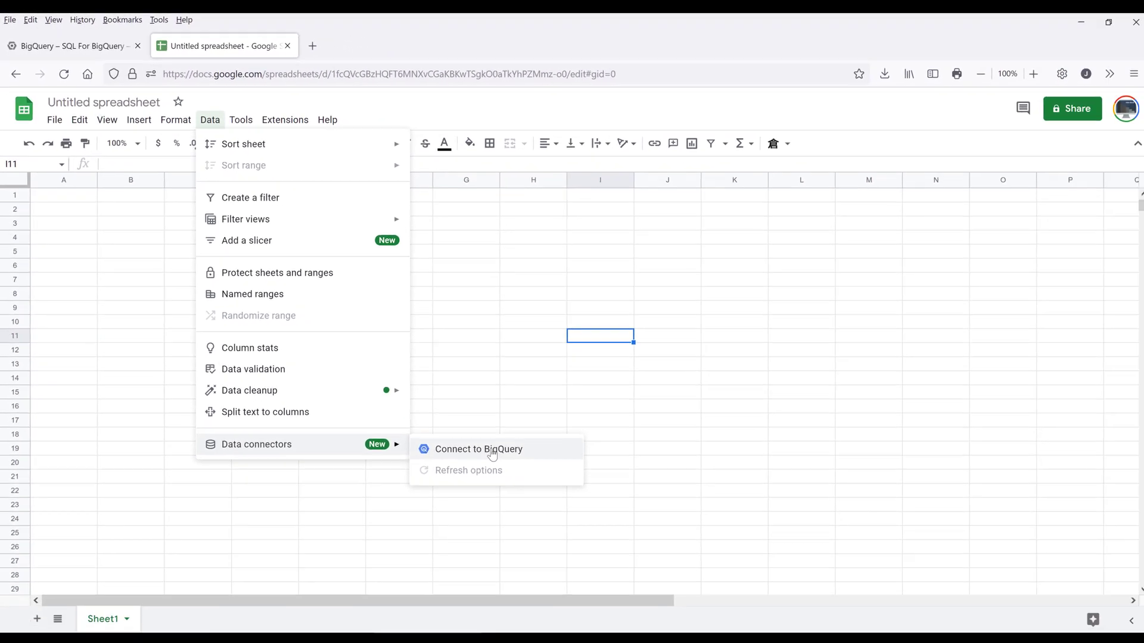
left_click(490, 448)
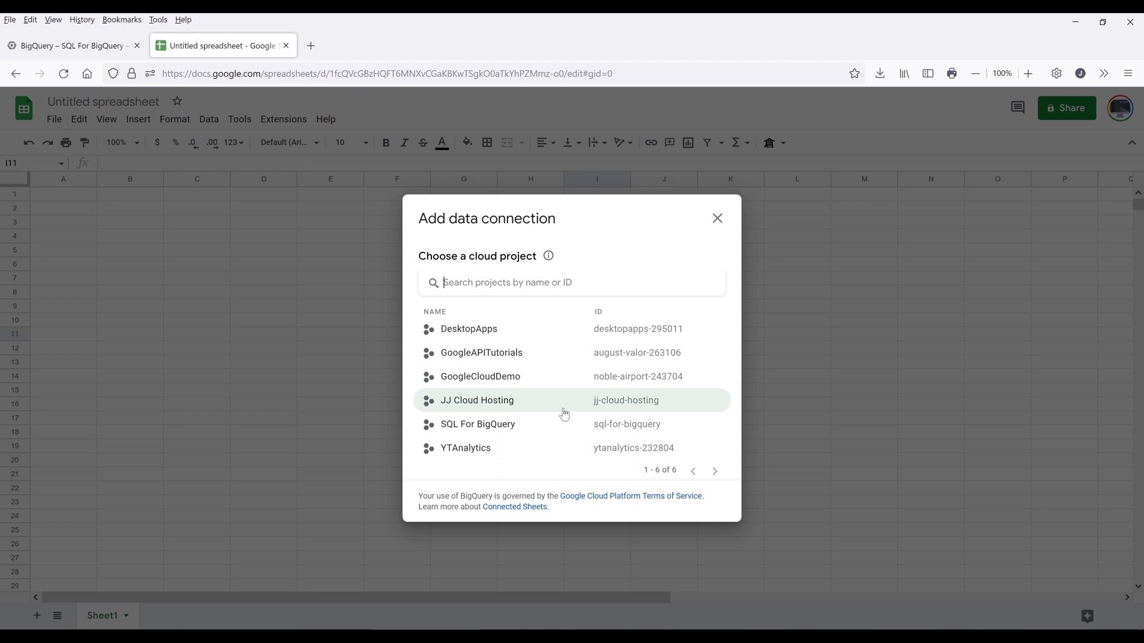
left_click(484, 437)
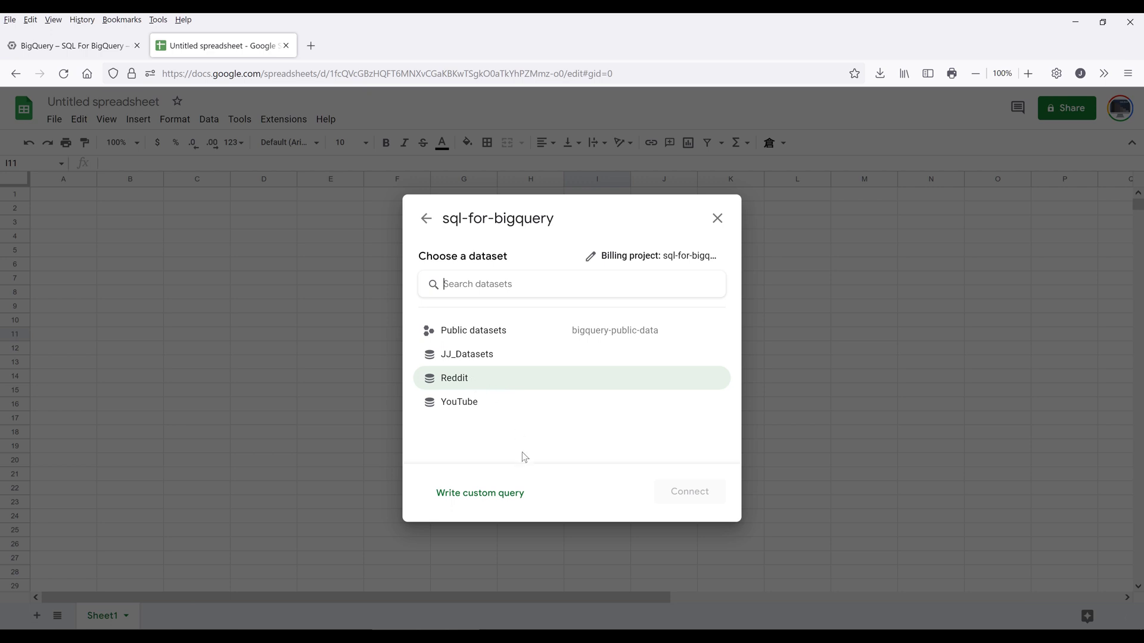
Step: Write a custom query reading SELECT * FROM BigQuery over two lines
left_click(484, 493)
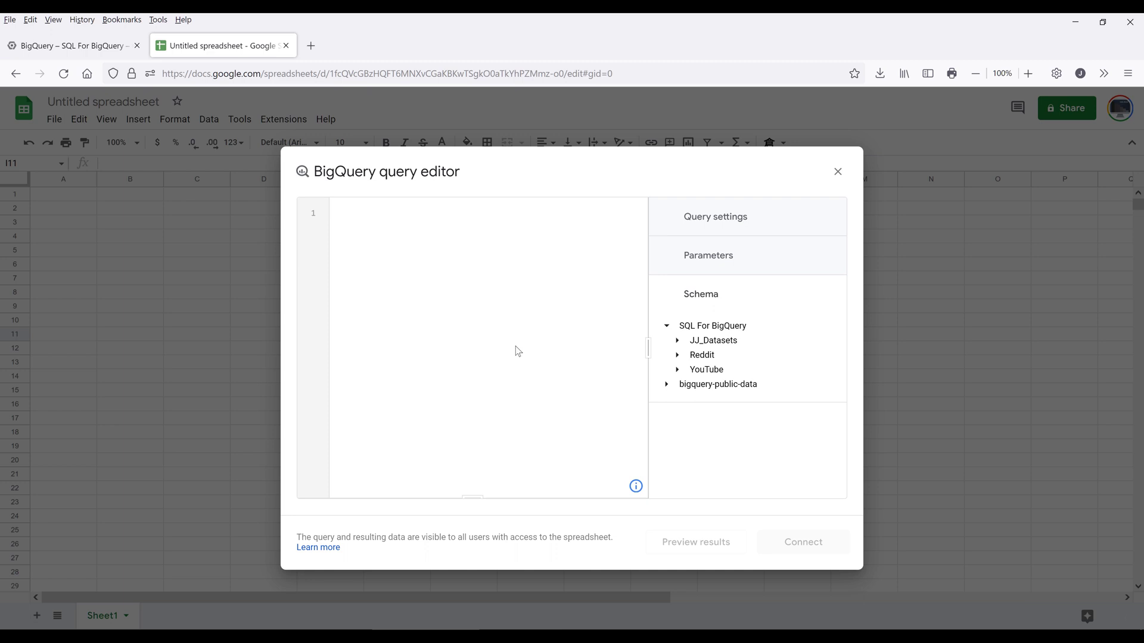
type("SELECT *")
key("Return")
type("FROM BigQuery")
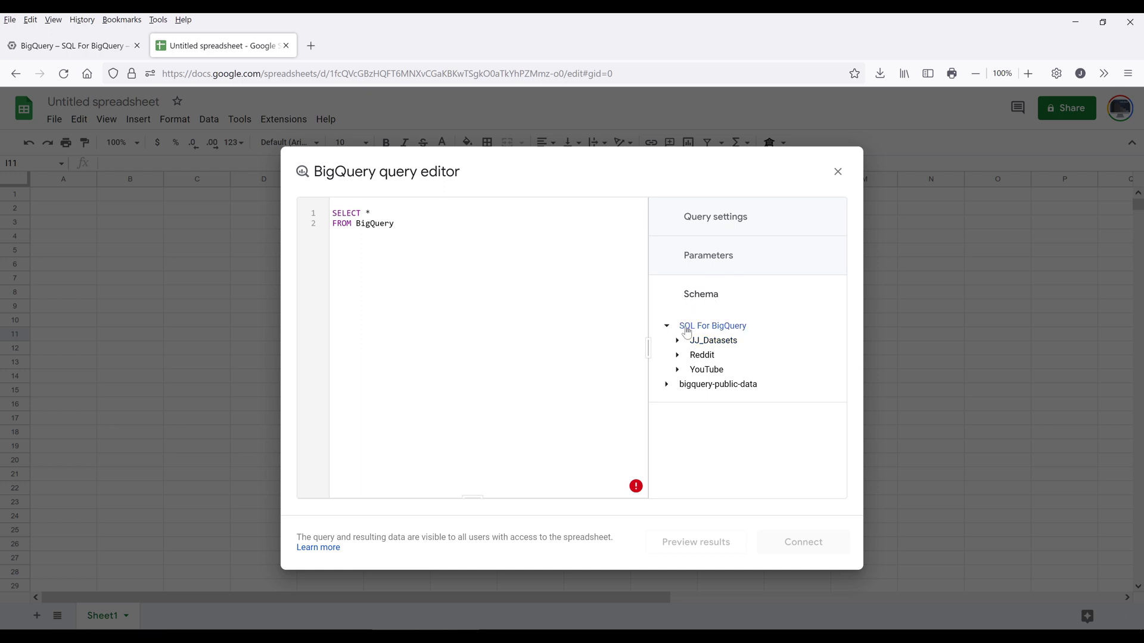
Step: Expand the Reddit dataset and its BigQuery table to list the table's columns
left_click(678, 356)
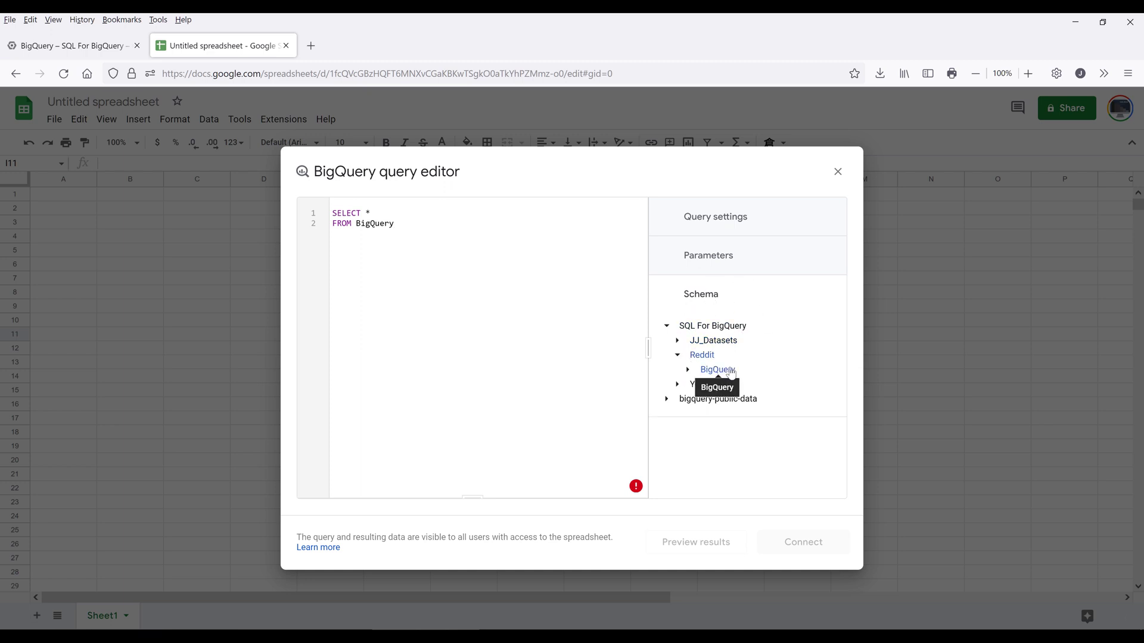
left_click(688, 370)
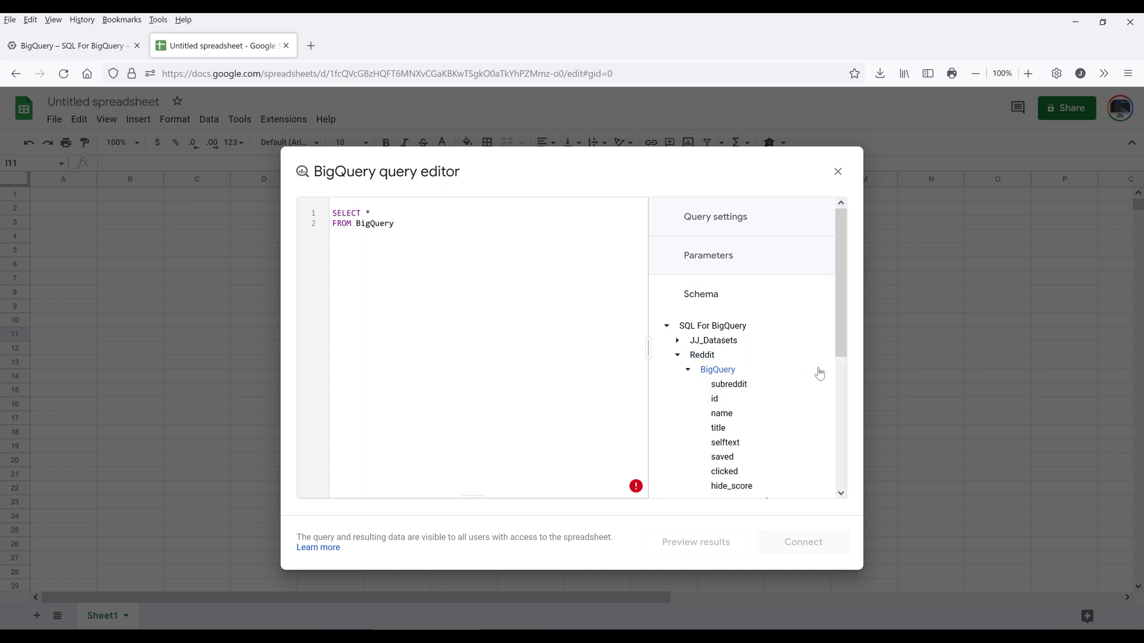
scroll(810, 375, "down", 4)
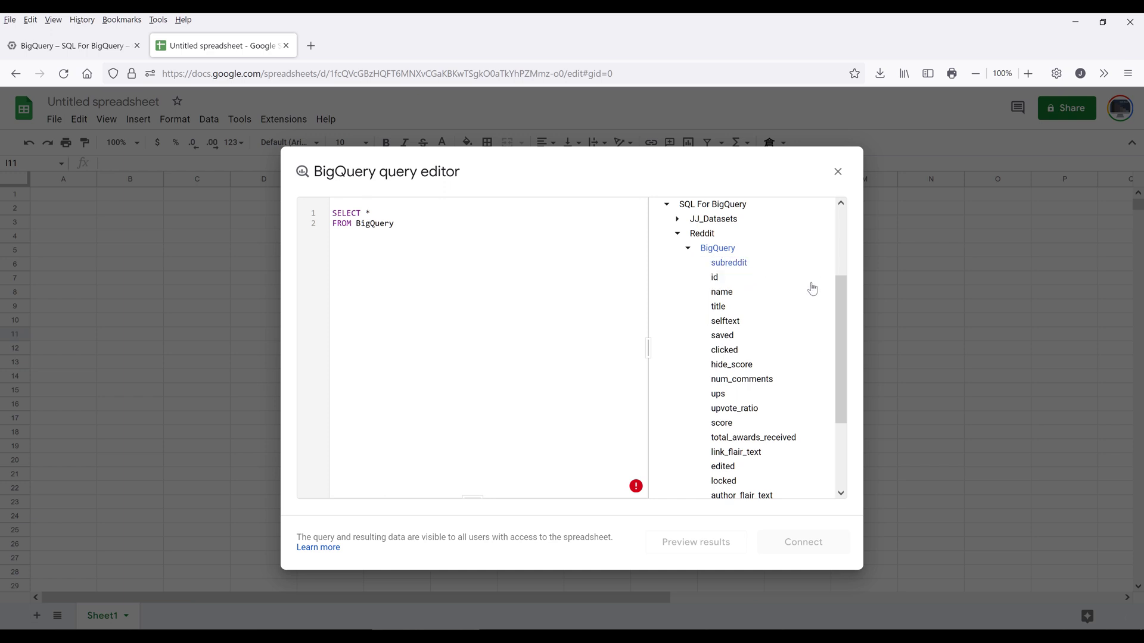
Step: Change the query to select name, score, saved and add WHERE score > 10
left_click(491, 209)
key("BackSpace")
type("name, score, saved")
key("Return")
key("Return")
type("WHERE")
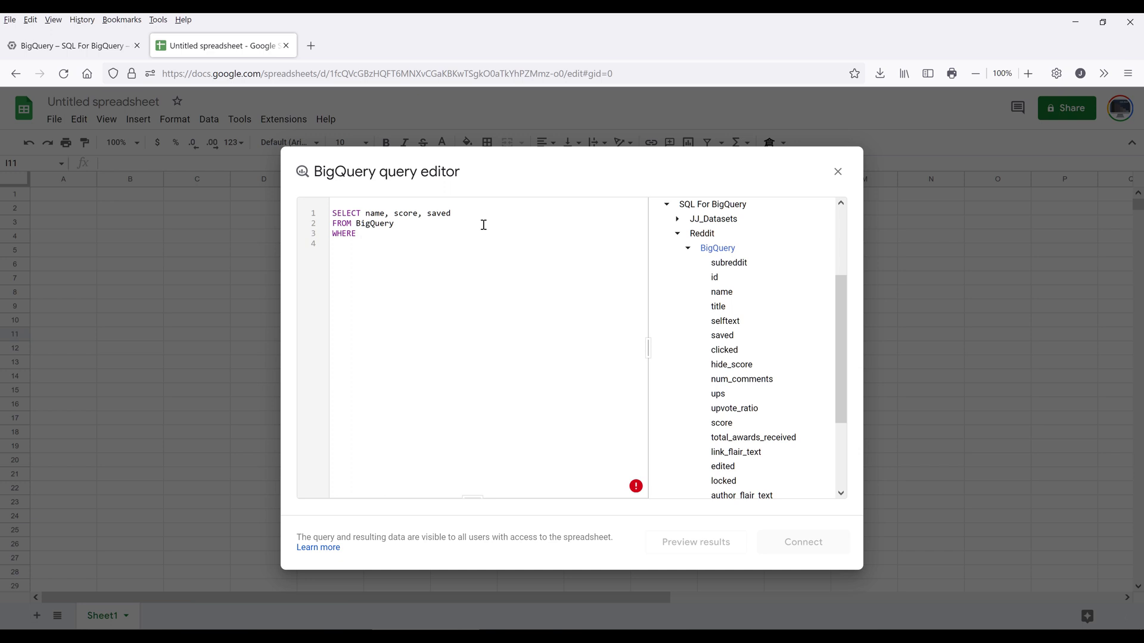
type(" score > 10")
Step: Fix the query error by prefixing the table name with 'Reddit.'
left_click(456, 242)
left_click(414, 214)
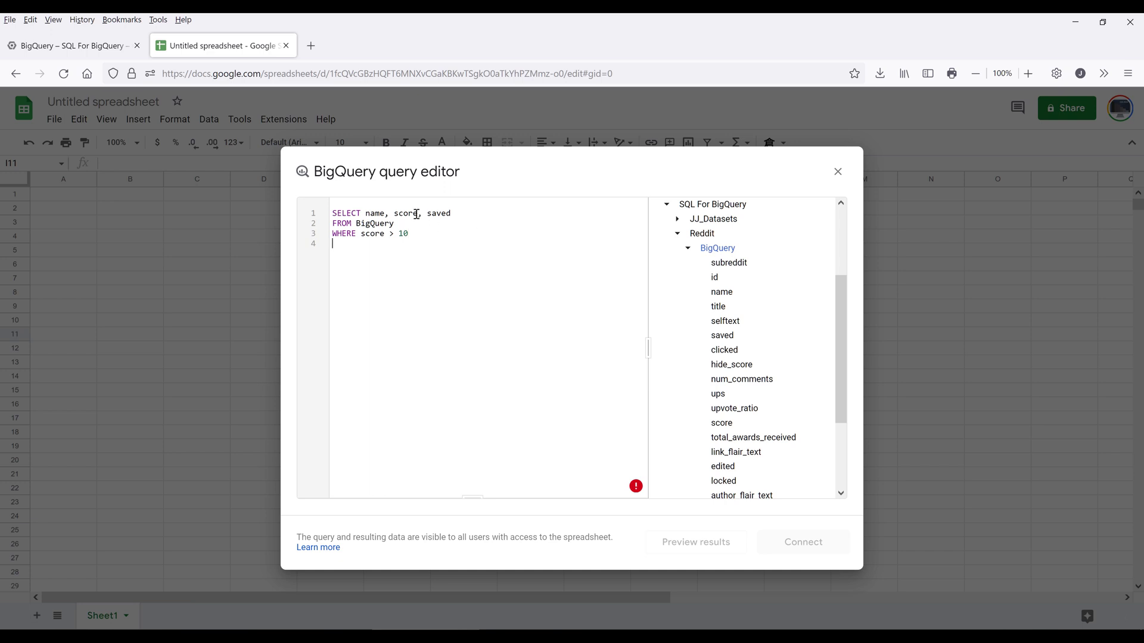
left_click(510, 244)
left_click(503, 237)
left_click(636, 488)
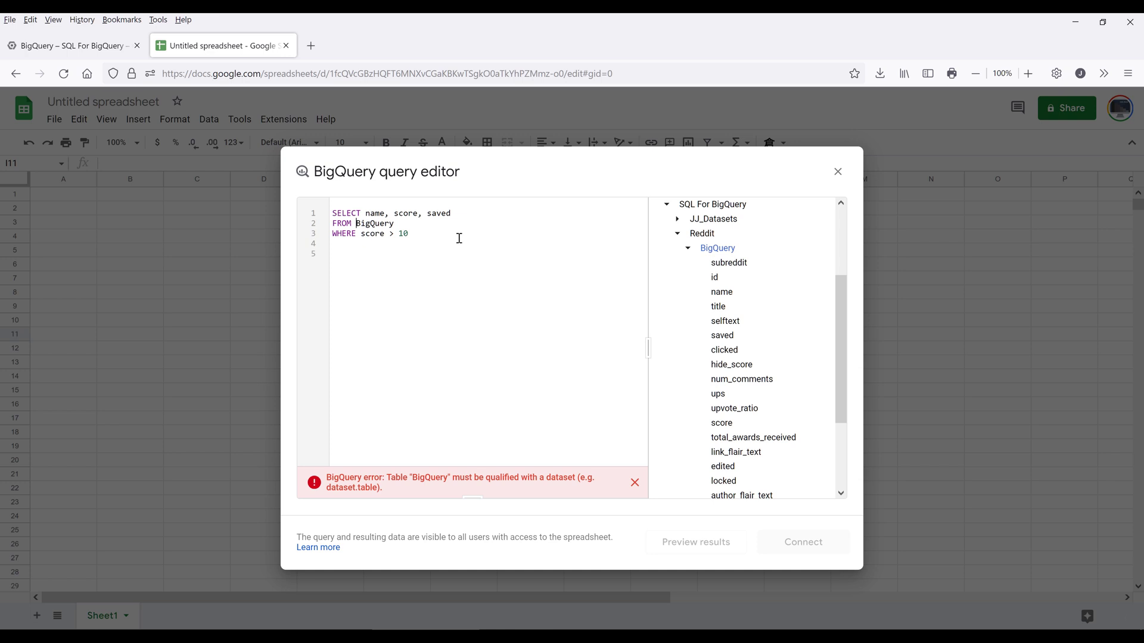
type("Reddit.")
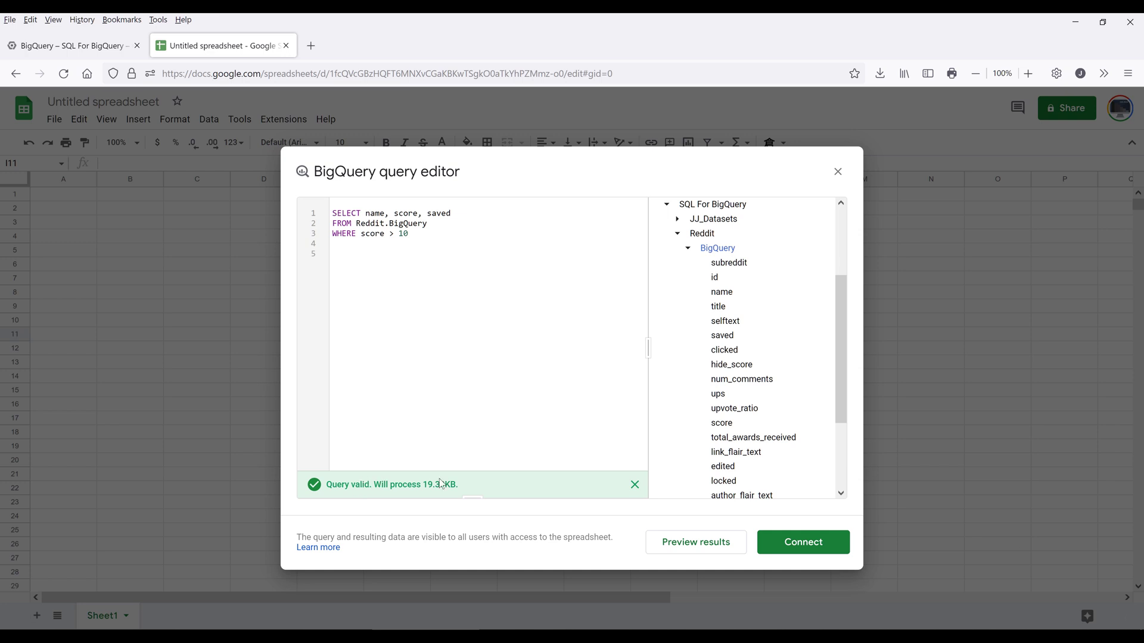
Step: Connect the query results as Connected Sheet 1 and dismiss the success message
left_click(811, 546)
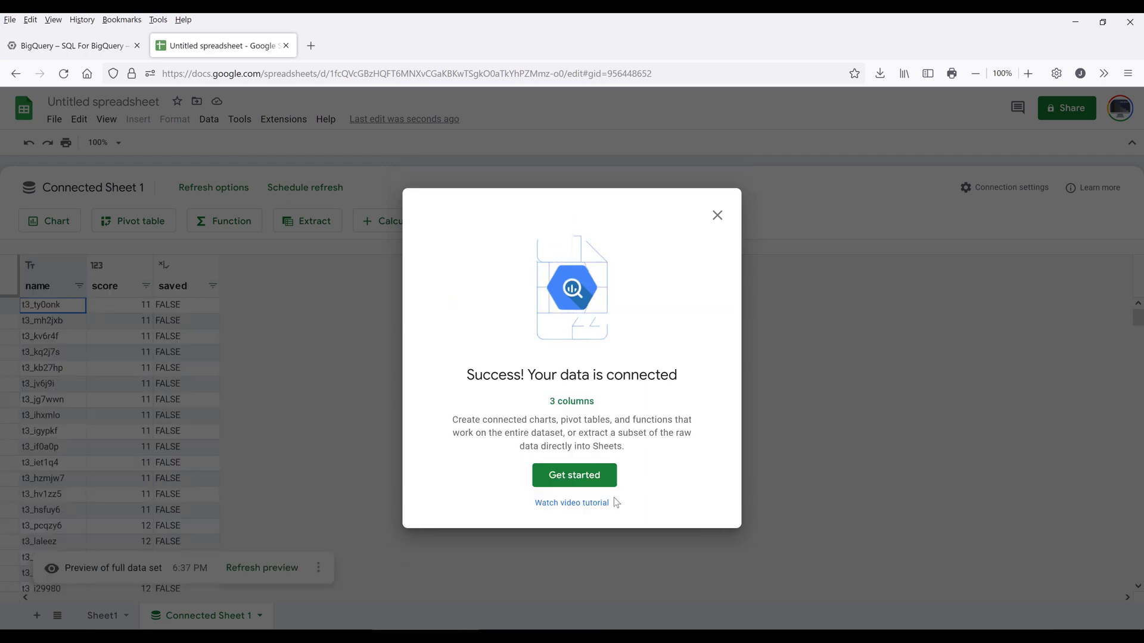
left_click(717, 215)
left_click(179, 383)
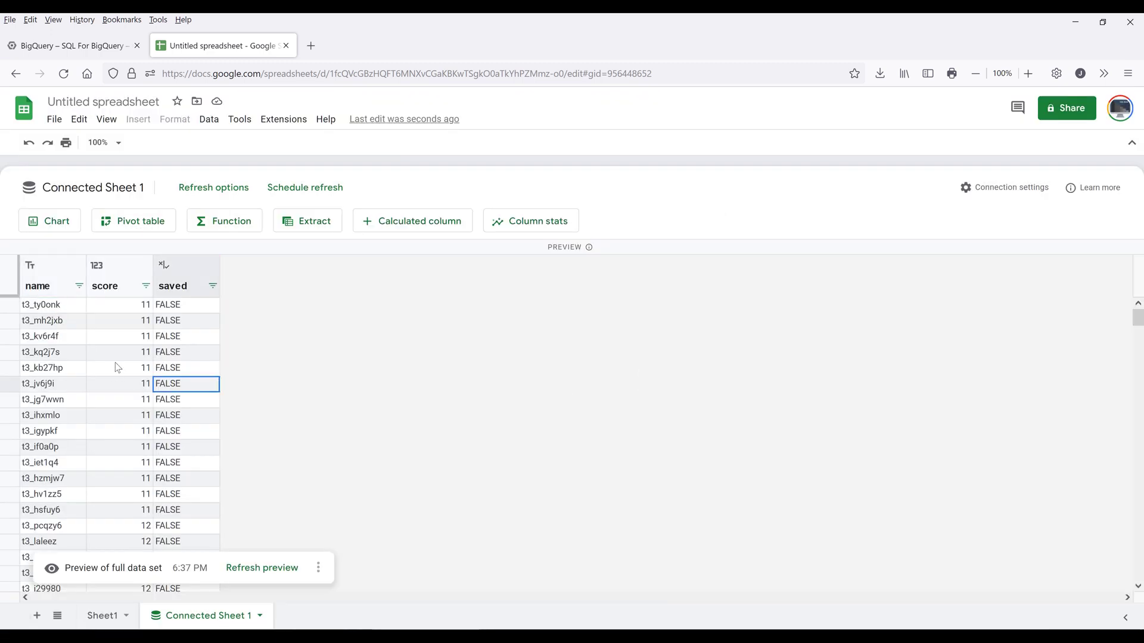
Step: Browse the score and saved cells of the previewed Reddit rows
left_click(118, 367)
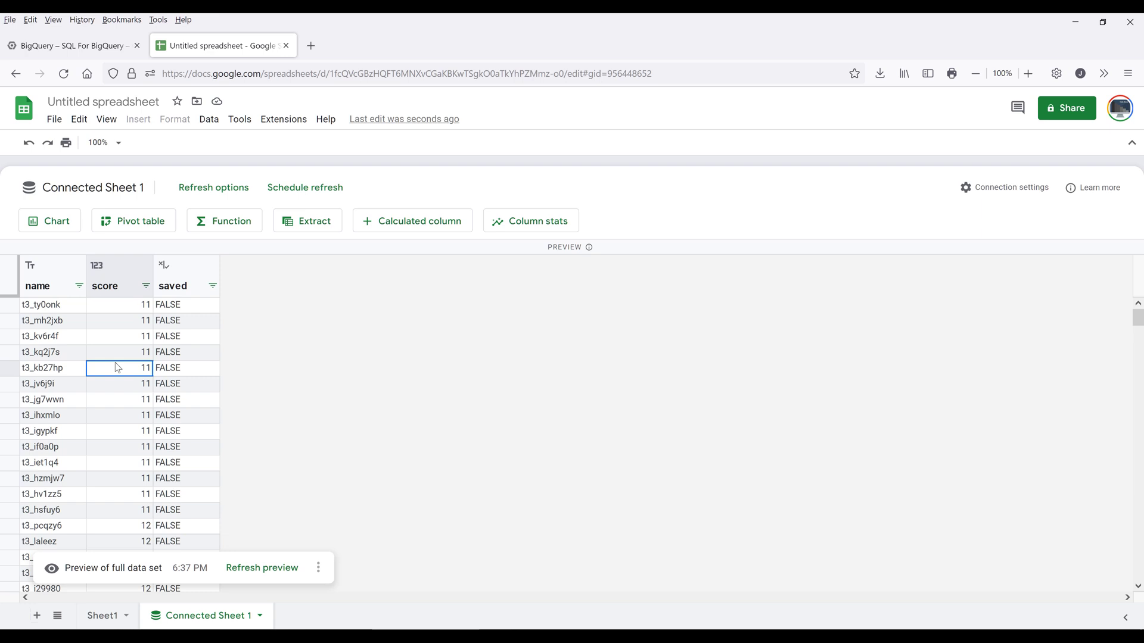
scroll(113, 405, "down", 4)
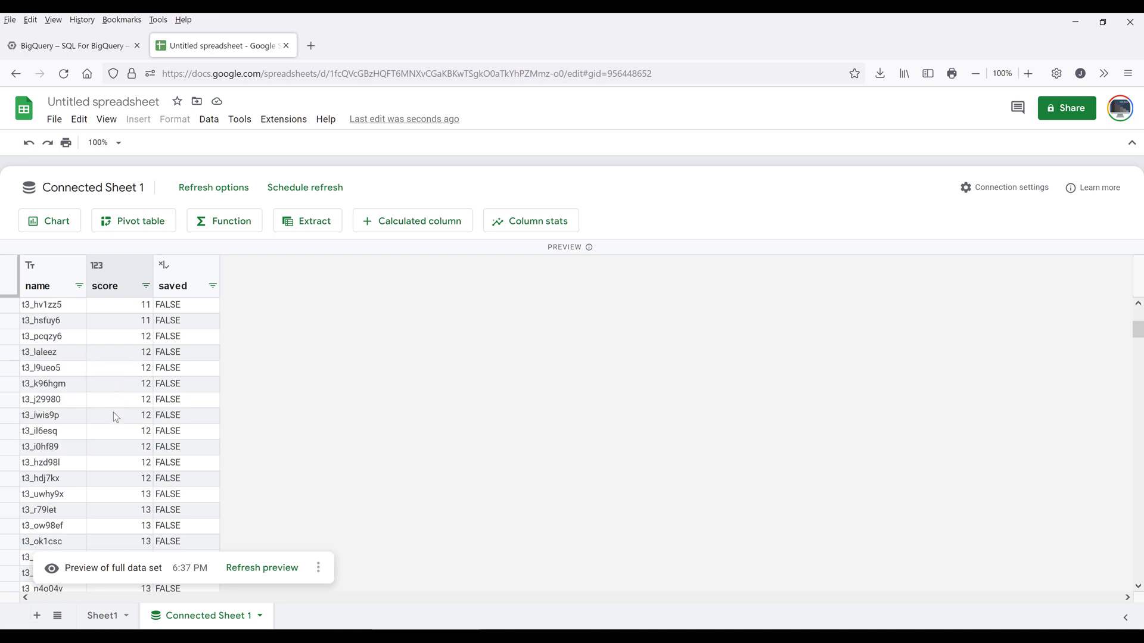
left_click(114, 415)
left_click(178, 432)
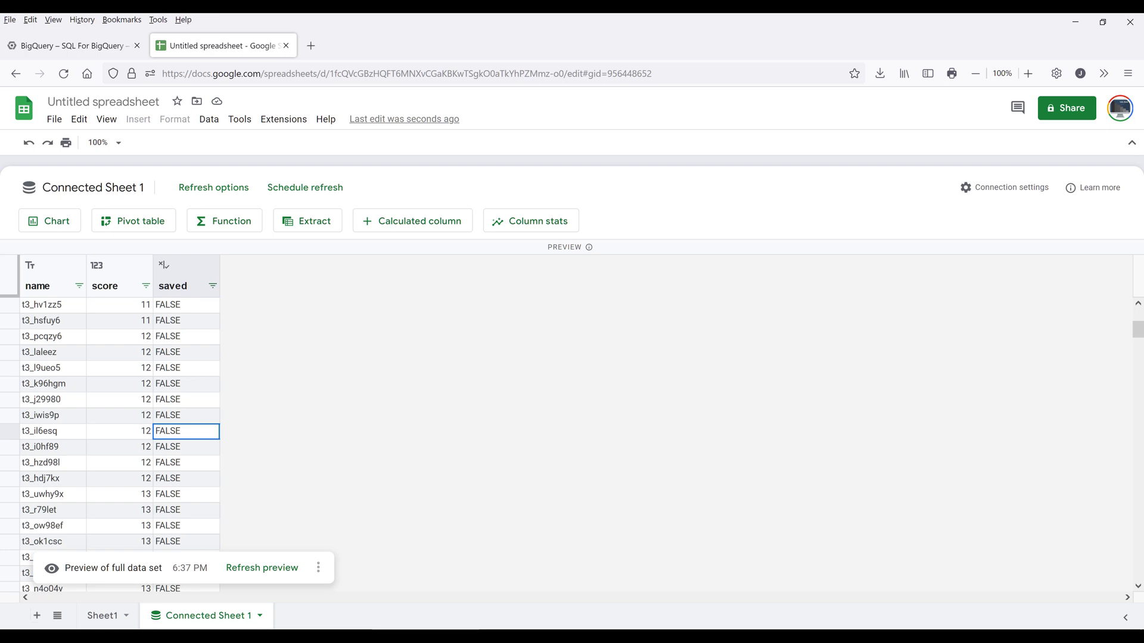
key("Up")
key("Up")
key("Left")
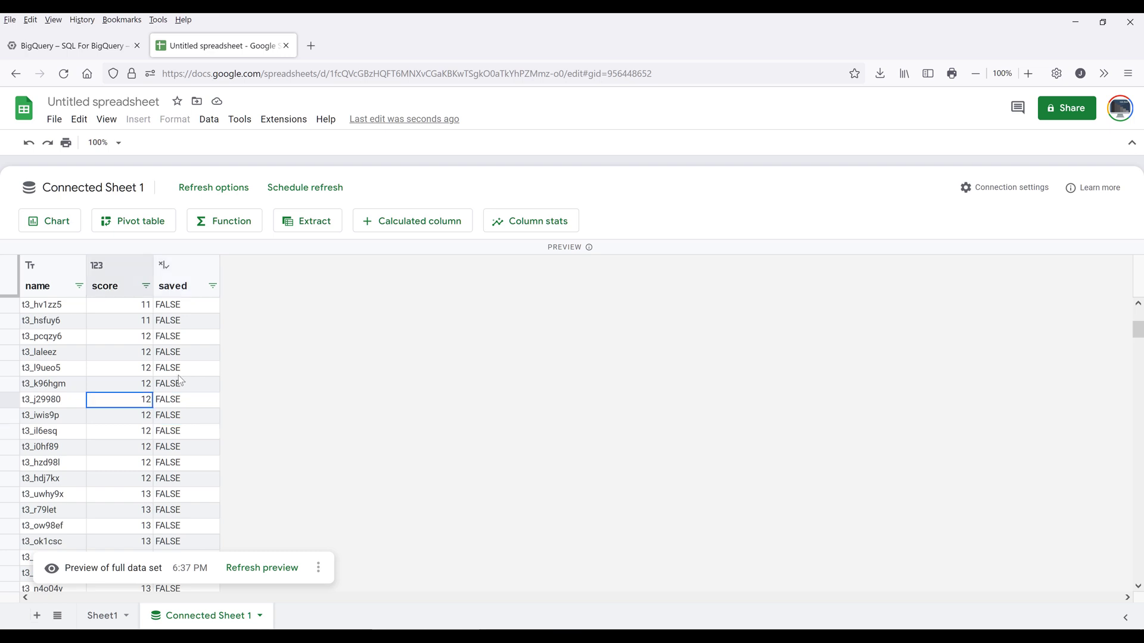
left_click(178, 374)
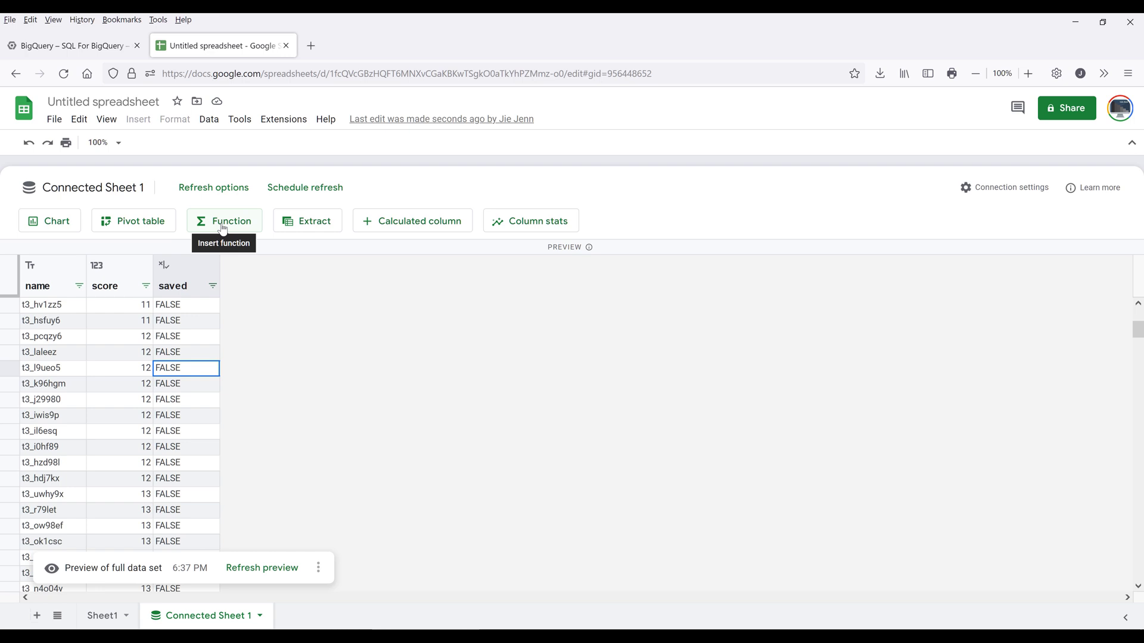
left_click(323, 227)
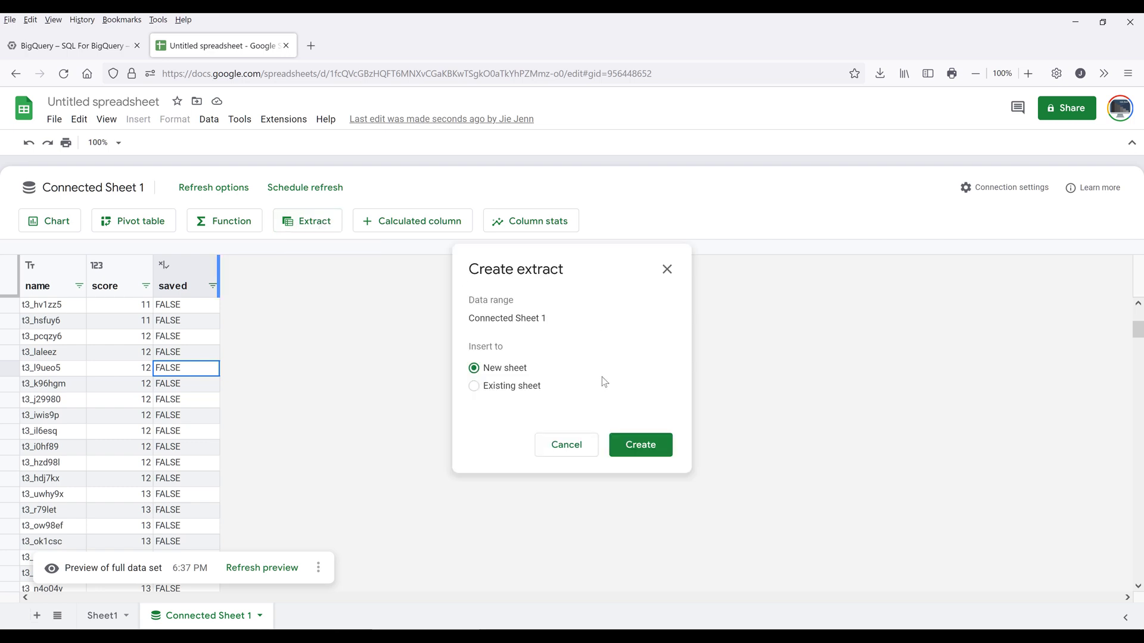
left_click(567, 444)
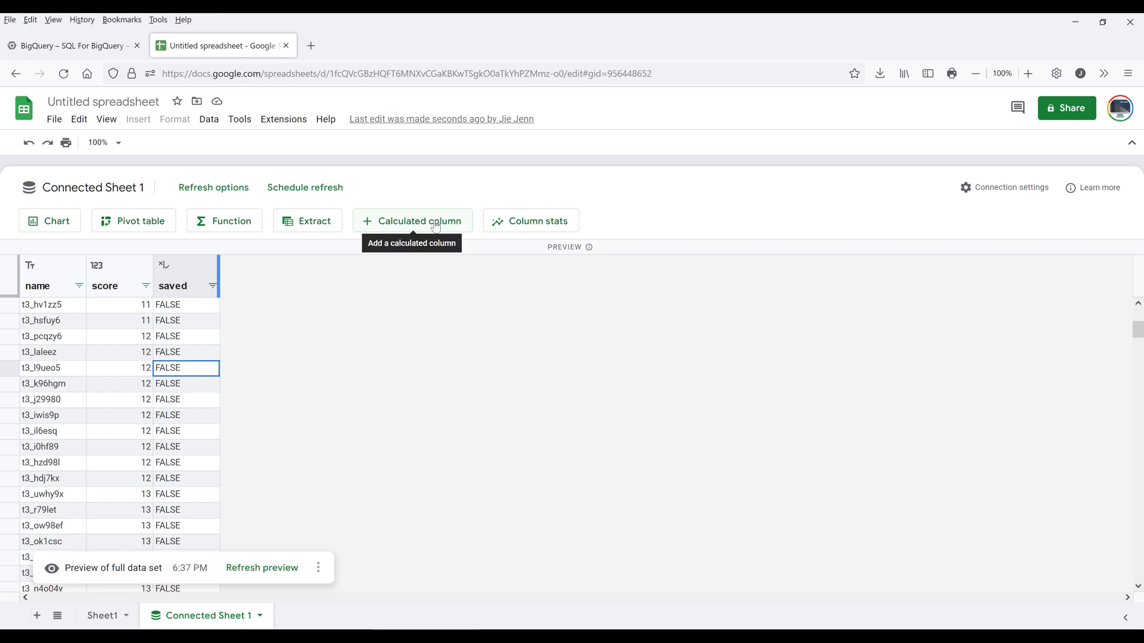
left_click(432, 225)
left_click(516, 360)
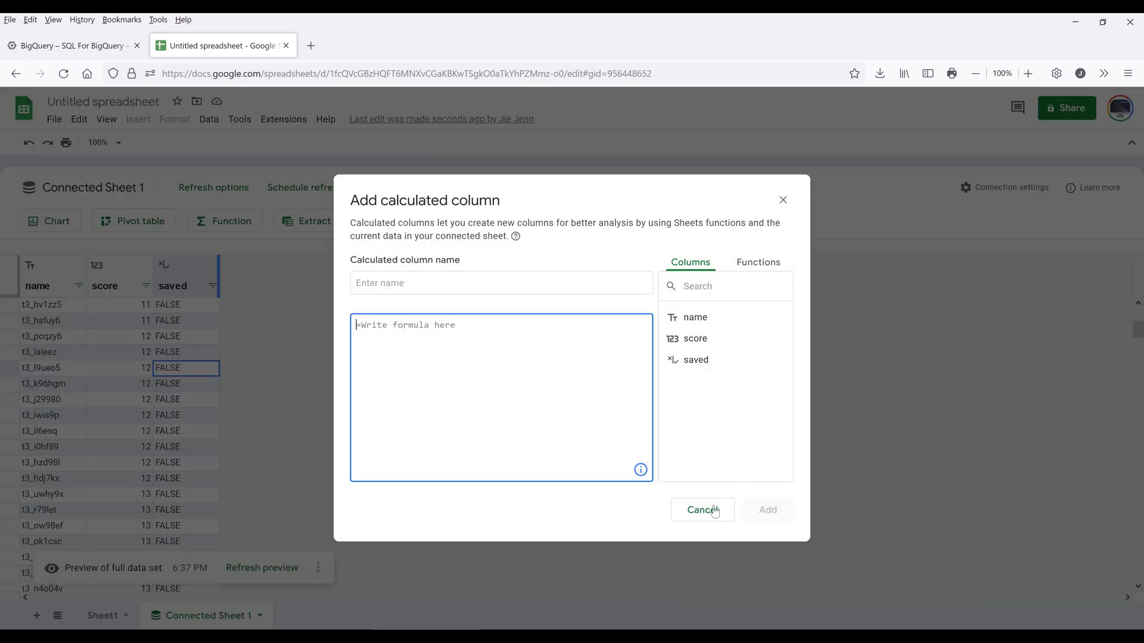
left_click(707, 507)
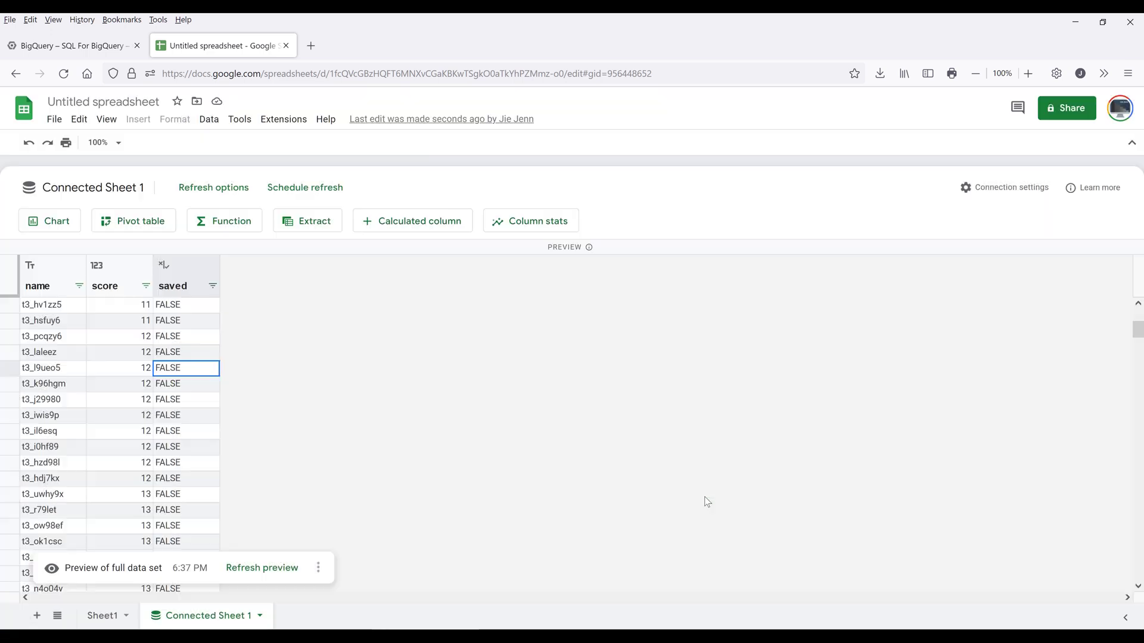
left_click(225, 222)
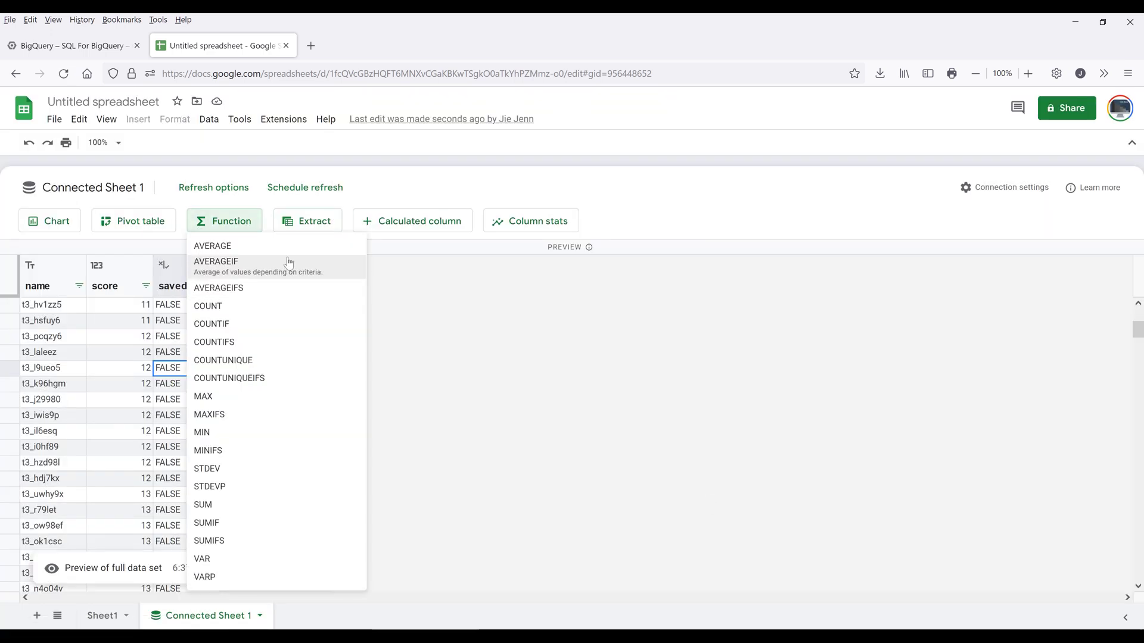
left_click(528, 340)
left_click(558, 232)
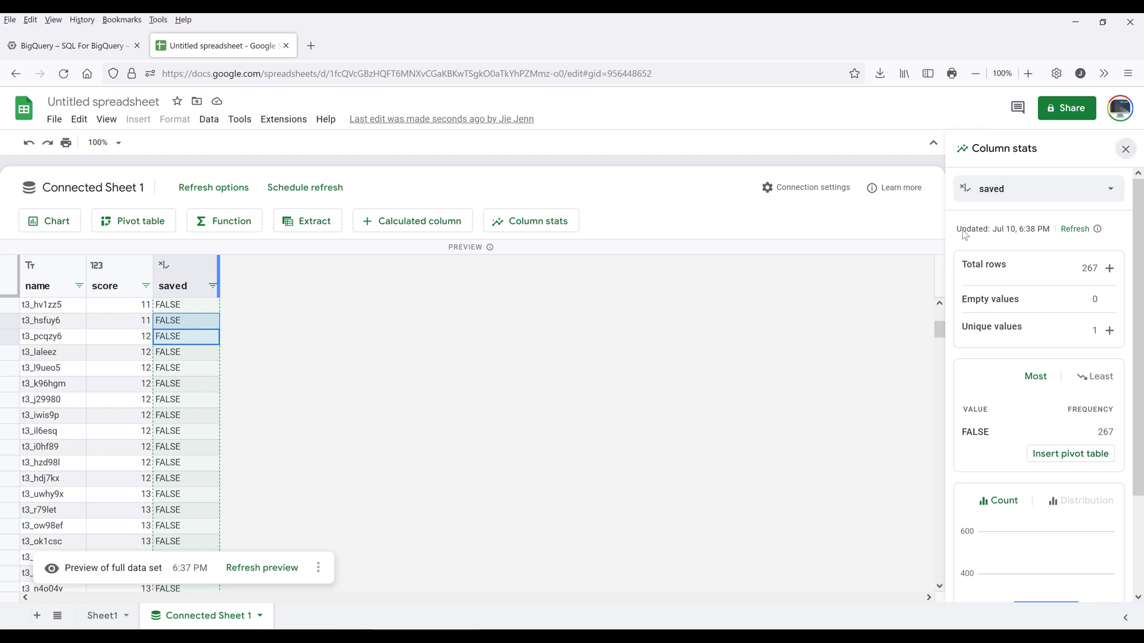
left_click(1125, 149)
scroll(741, 327, "up", 4)
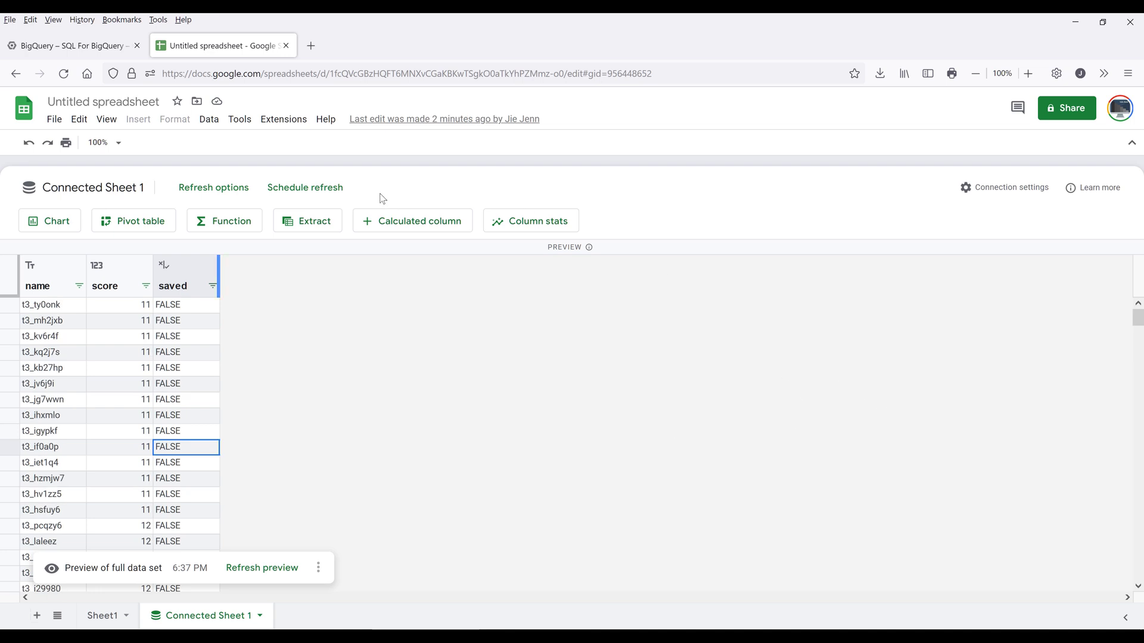
Step: Begin a scheduled refresh for Connected Sheet 1, then cancel it, keeping Refresh options open
left_click(314, 189)
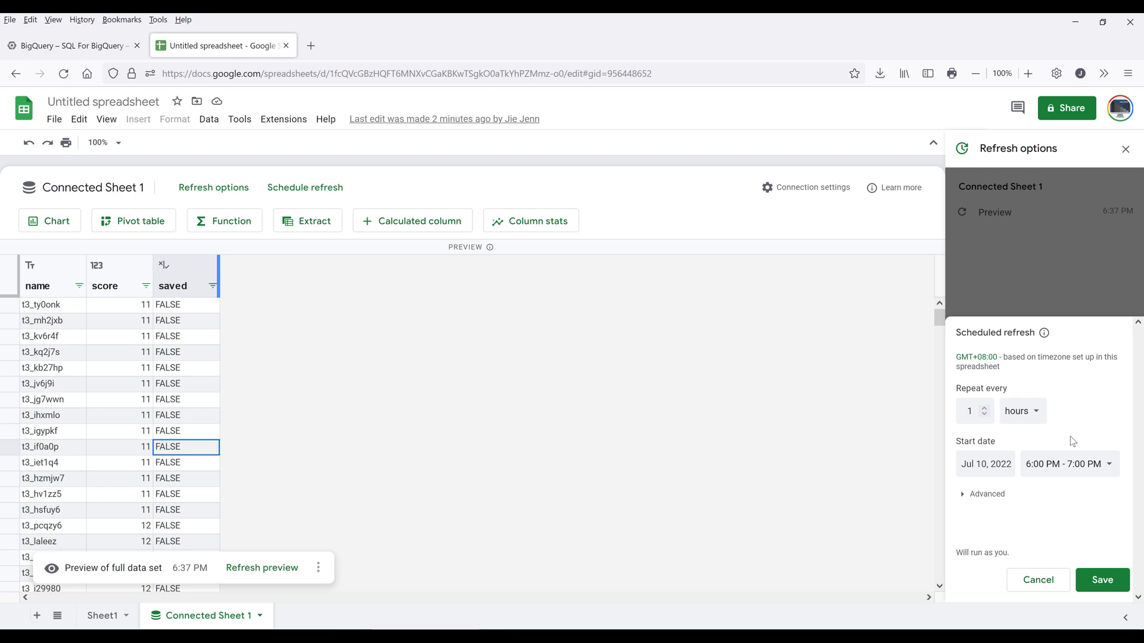
left_click(1055, 581)
scroll(137, 347, "down", 4)
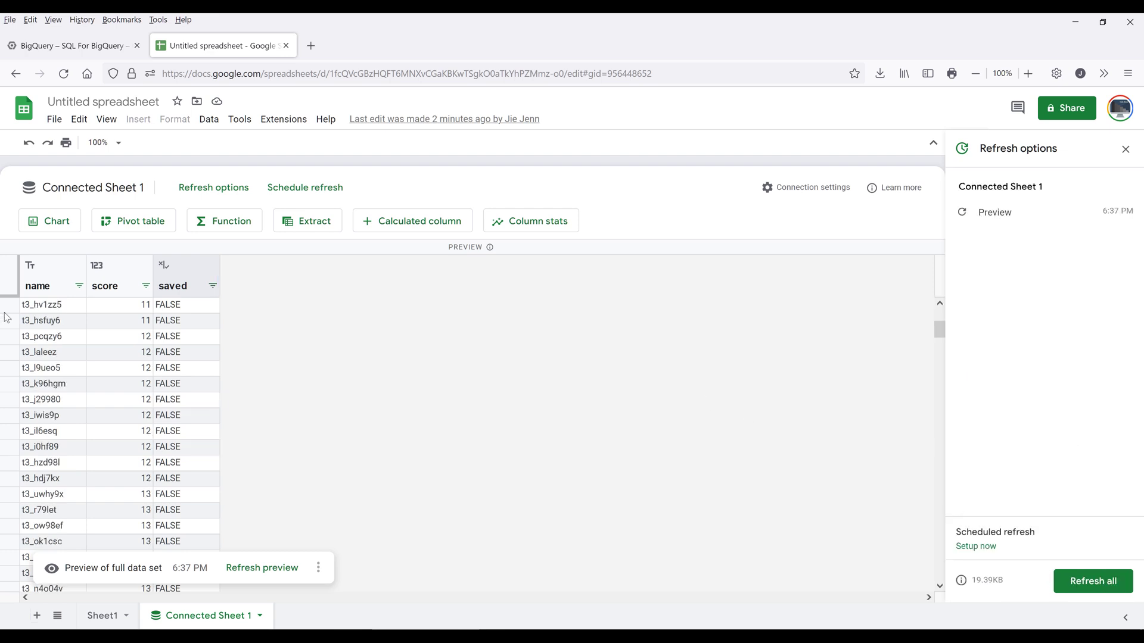
left_click(133, 342)
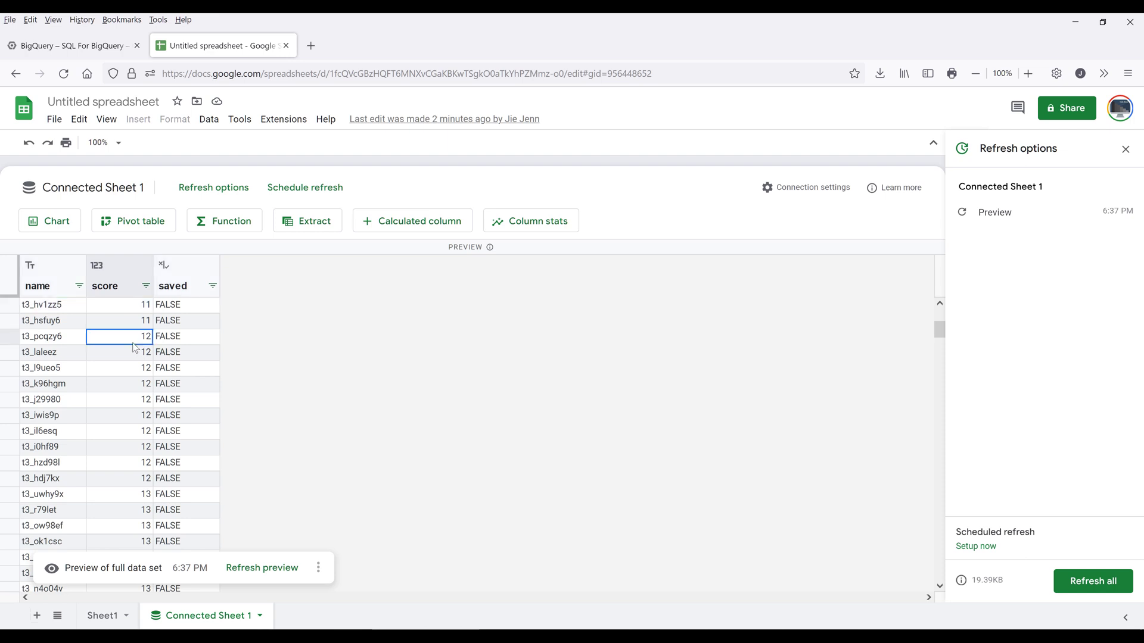